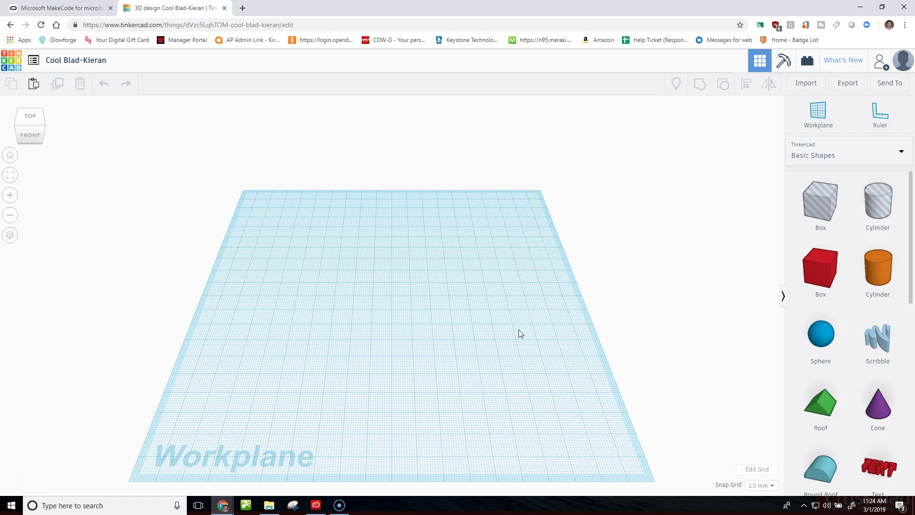
{"action": "left_click", "coordinate": [610, 303]}
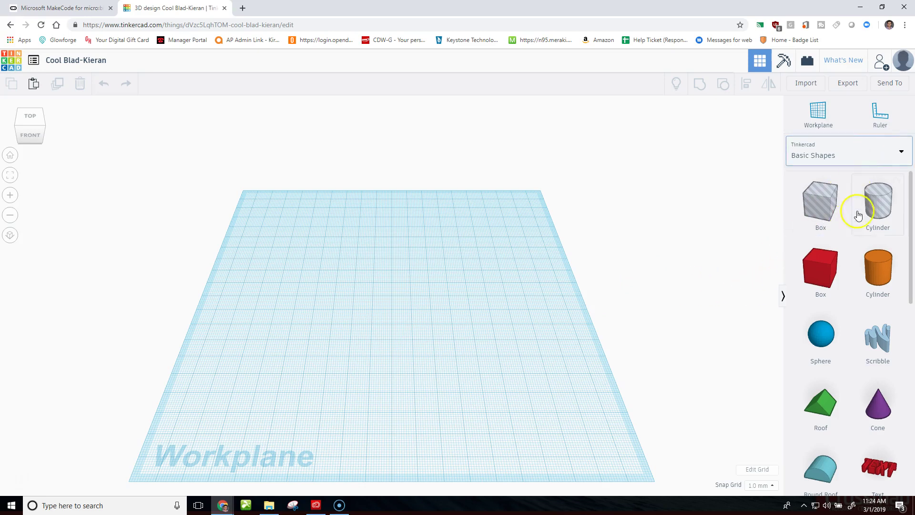
{"action": "left_click", "coordinate": [899, 151]}
{"action": "left_click", "coordinate": [833, 296]}
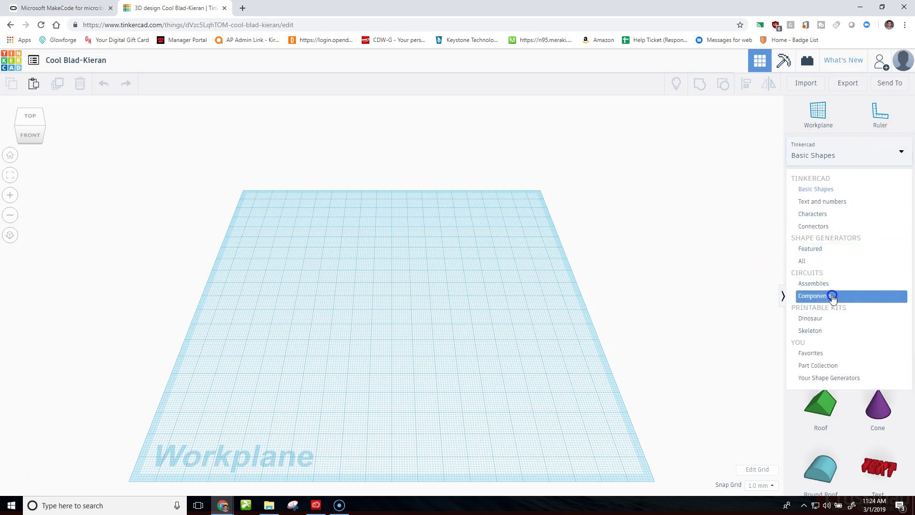
{"action": "left_click", "coordinate": [533, 379]}
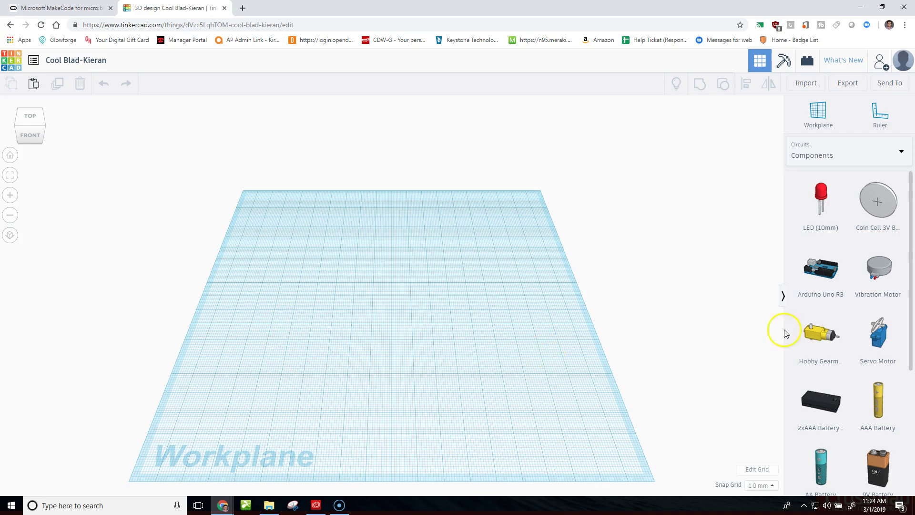
{"action": "scroll", "coordinate": [838, 390], "scroll_direction": "down", "scroll_amount": 4}
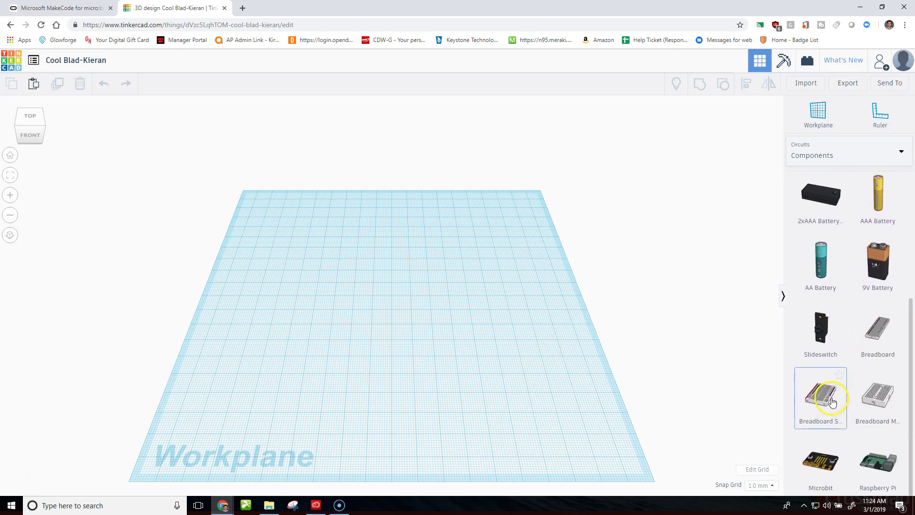
{"action": "left_click", "coordinate": [839, 155]}
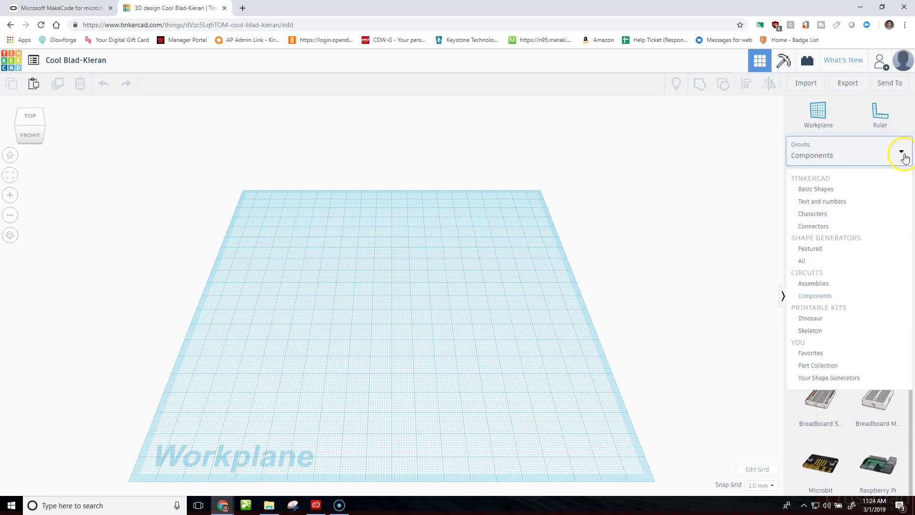
{"action": "left_click", "coordinate": [815, 189]}
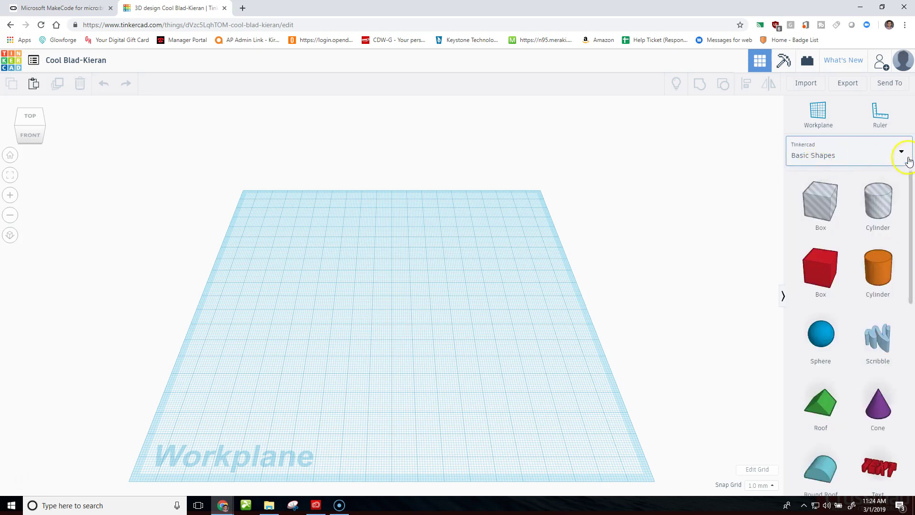
Place a Microbit from the Circuits Components library on the front half of the workplane
{"action": "left_click", "coordinate": [893, 153]}
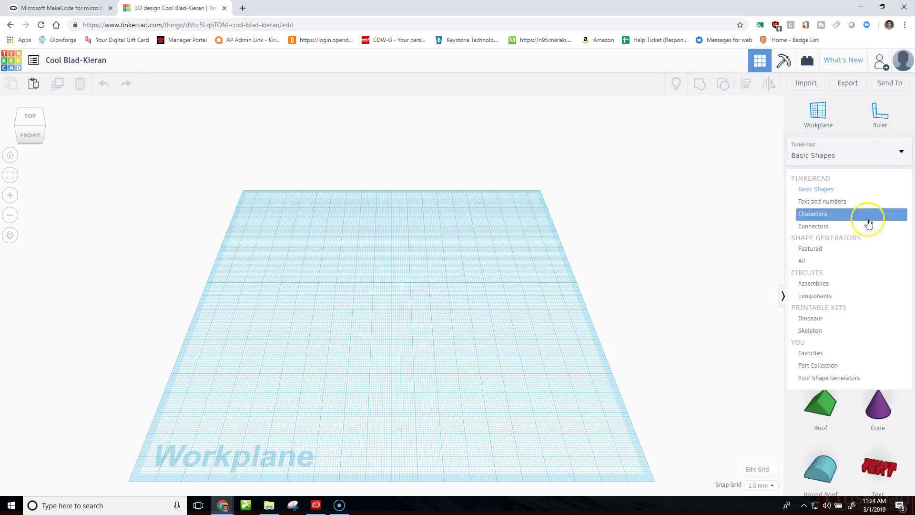
{"action": "left_click", "coordinate": [813, 295]}
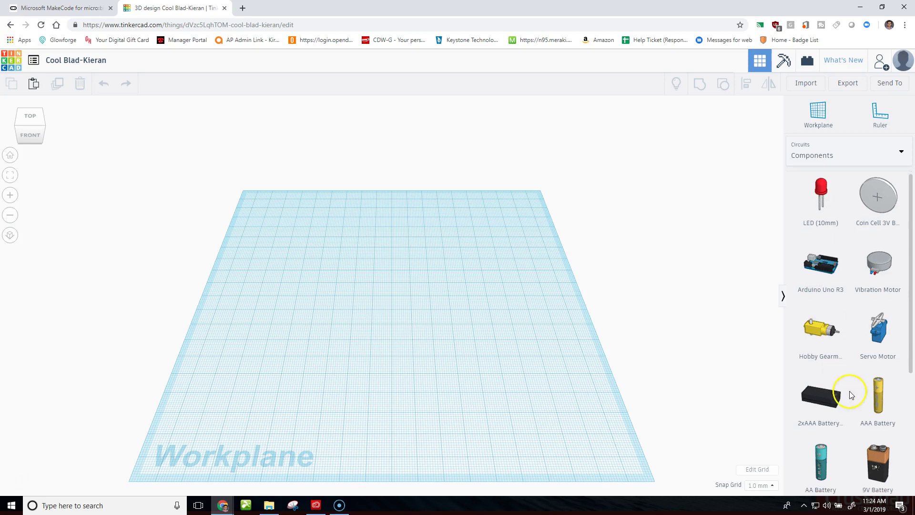
{"action": "scroll", "coordinate": [851, 395], "scroll_direction": "down", "scroll_amount": 5}
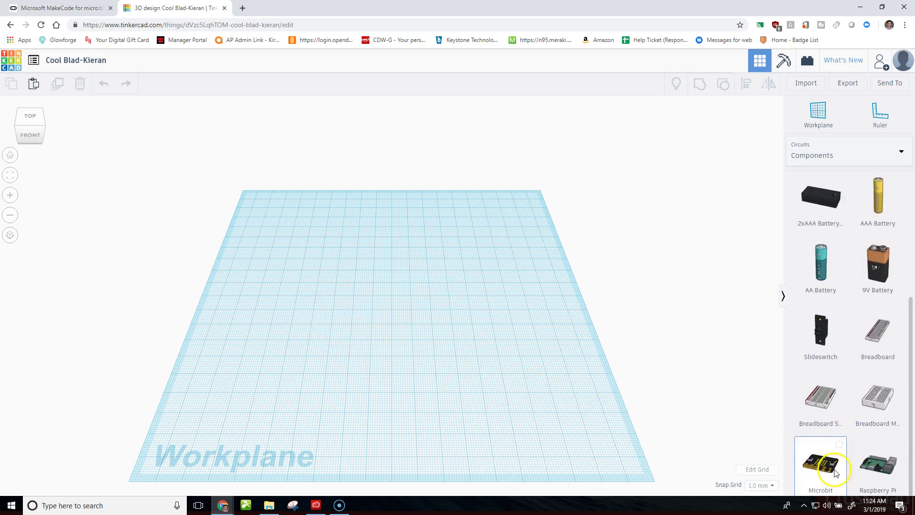
{"action": "left_click_drag", "start_coordinate": [820, 464], "coordinate": [295, 336]}
{"action": "left_click_drag", "start_coordinate": [364, 347], "coordinate": [416, 343]}
{"action": "left_click", "coordinate": [482, 335]}
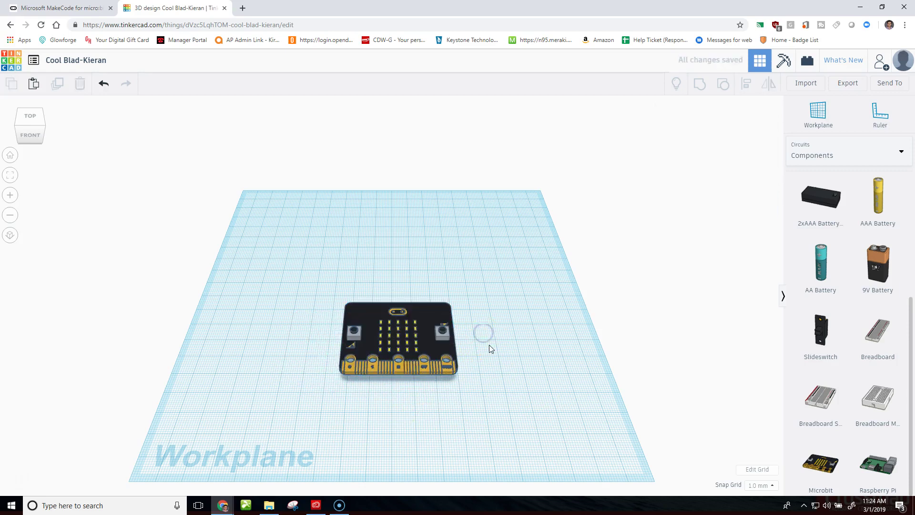
Place a box hole from Basic Shapes over the micro:bit's LED grid
{"action": "left_click", "coordinate": [875, 155]}
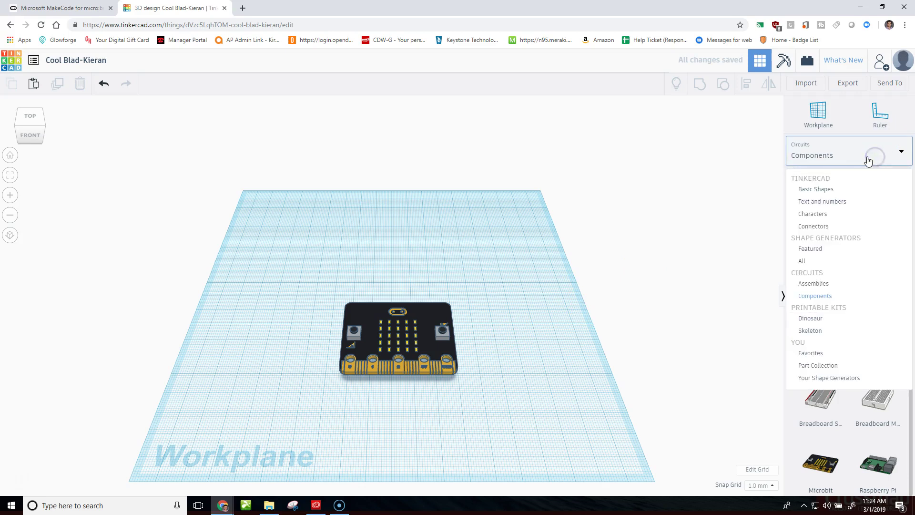
{"action": "left_click", "coordinate": [825, 193]}
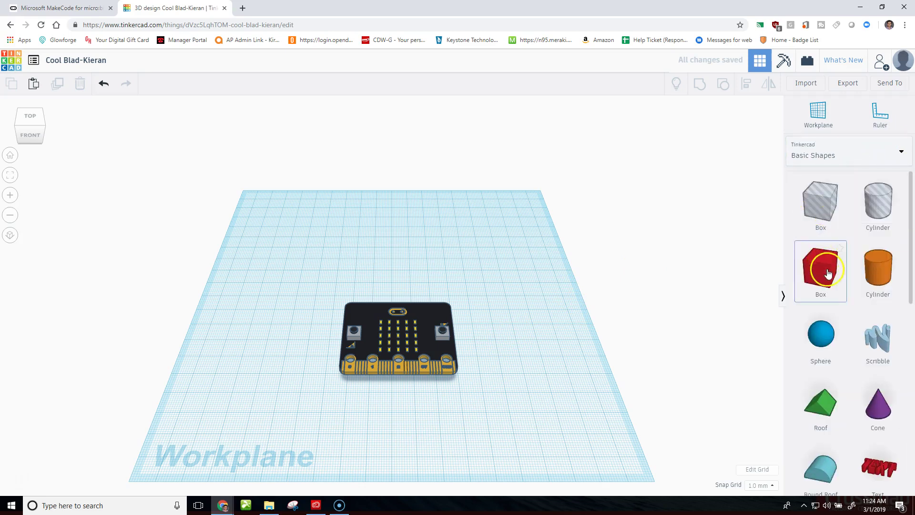
{"action": "left_click", "coordinate": [817, 204]}
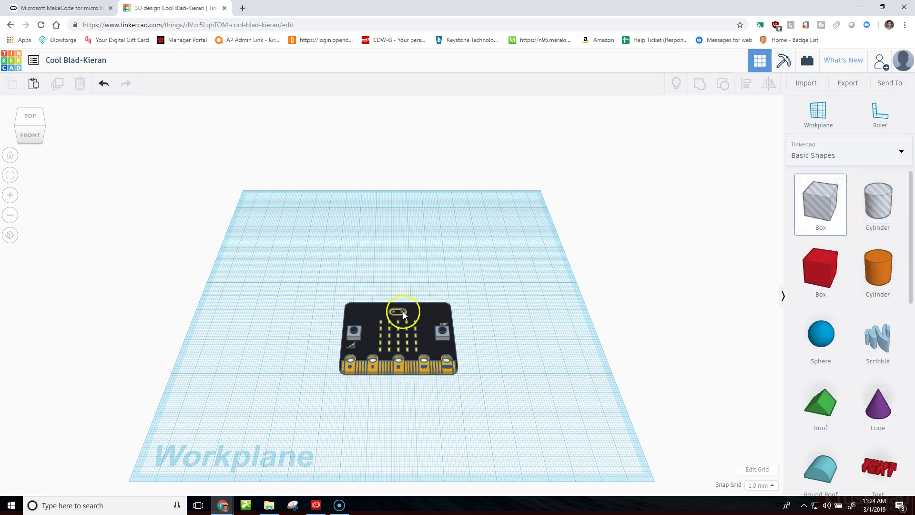
{"action": "left_click", "coordinate": [398, 347]}
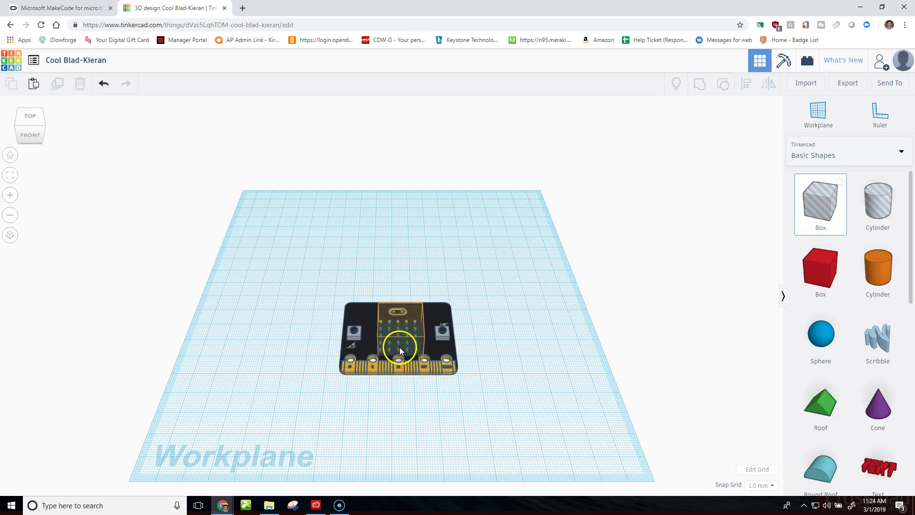
{"action": "left_click", "coordinate": [418, 350]}
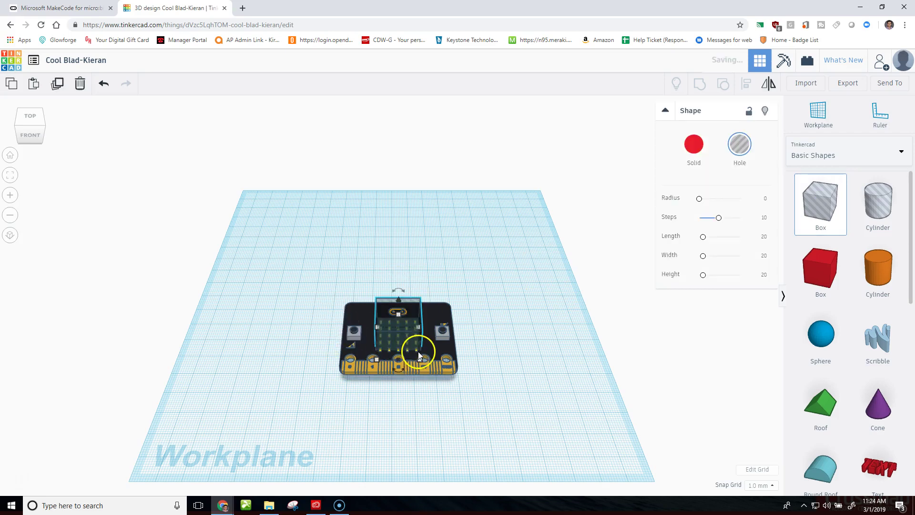
Stretch the box hole toward the pin edge to 23 mm so it covers the whole LED grid
{"action": "left_click_drag", "start_coordinate": [398, 360], "coordinate": [398, 361]}
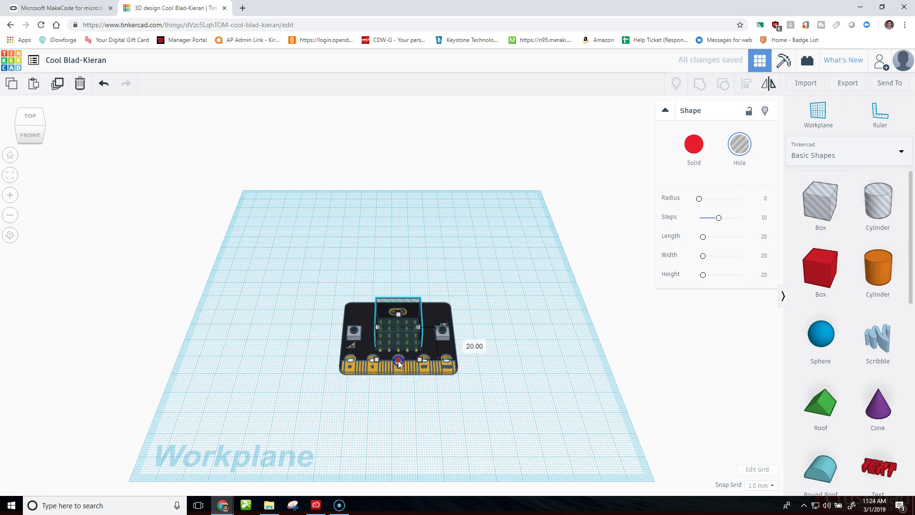
{"action": "left_click", "coordinate": [519, 361]}
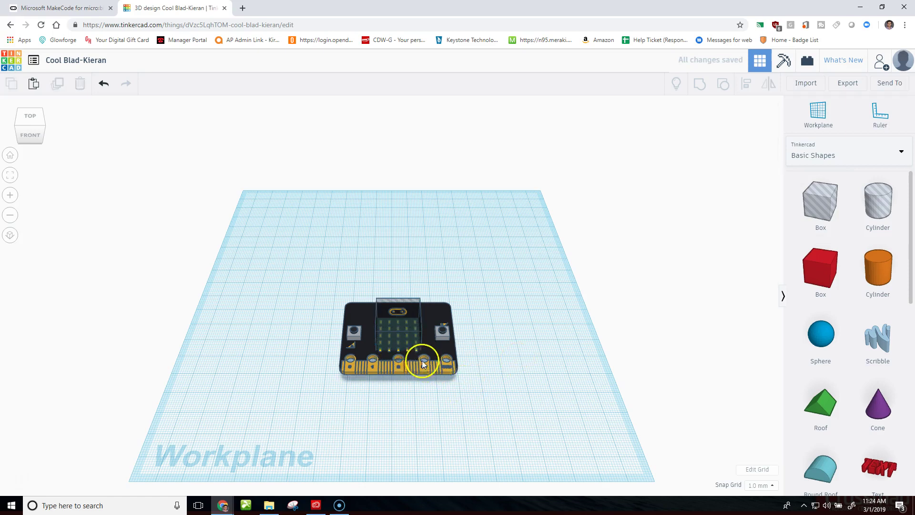
{"action": "left_click", "coordinate": [398, 346]}
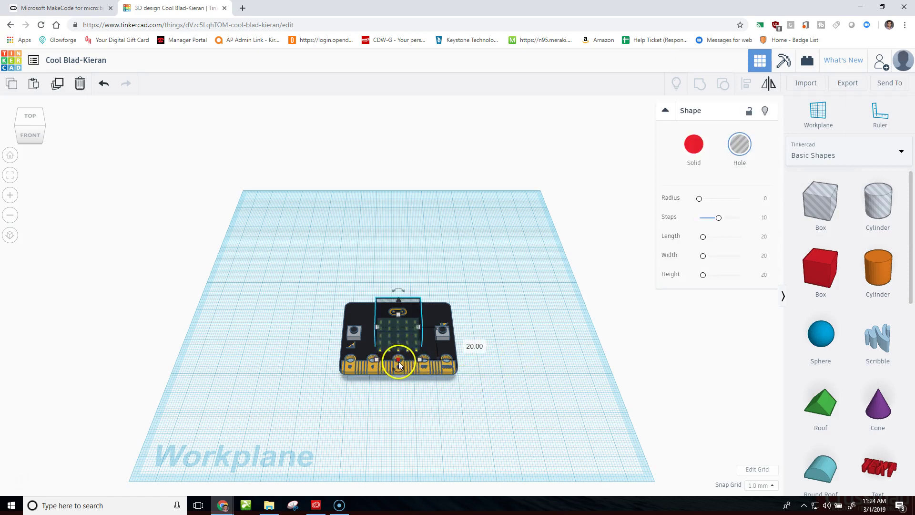
{"action": "mouse_move", "coordinate": [399, 363]}
{"action": "left_mouse_down"}
{"action": "mouse_move", "coordinate": [399, 374]}
{"action": "mouse_move", "coordinate": [398, 364]}
{"action": "left_mouse_up"}
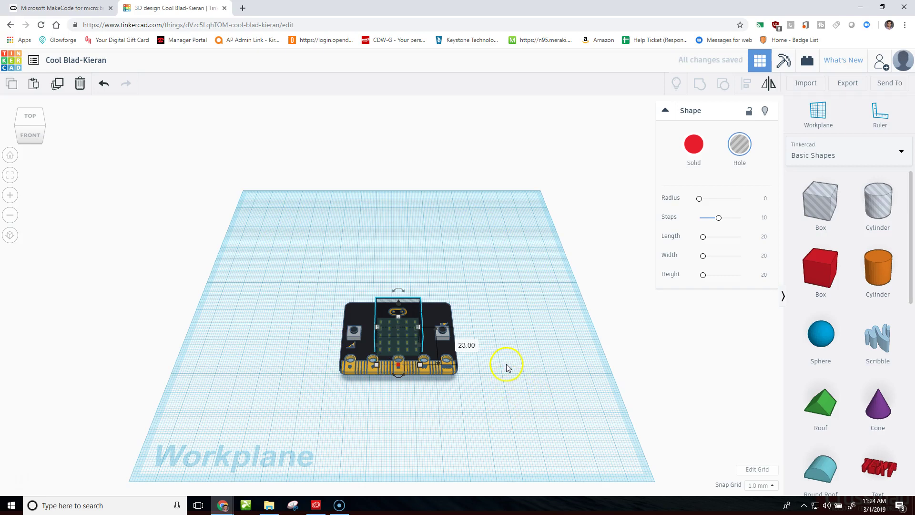
{"action": "left_click", "coordinate": [489, 301]}
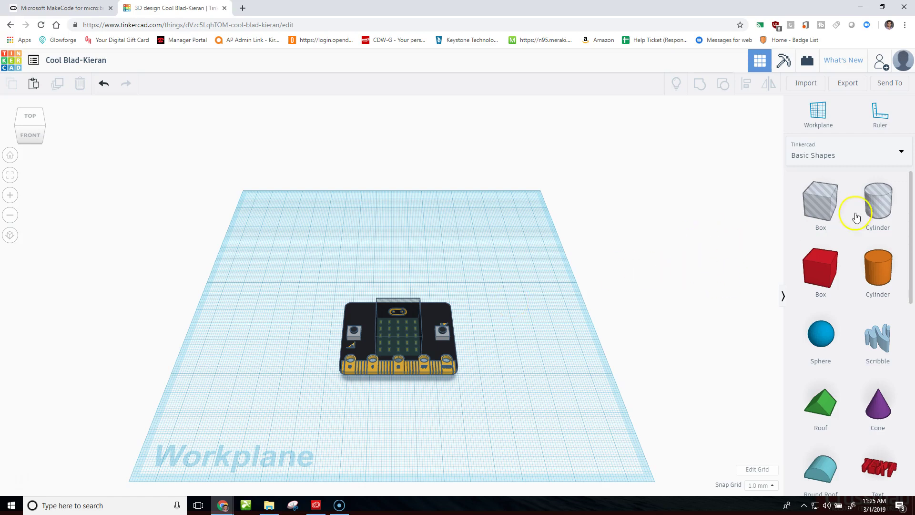
{"action": "mouse_move", "coordinate": [824, 209]}
{"action": "left_mouse_down"}
{"action": "mouse_move", "coordinate": [541, 289]}
{"action": "mouse_move", "coordinate": [823, 211]}
{"action": "left_mouse_up"}
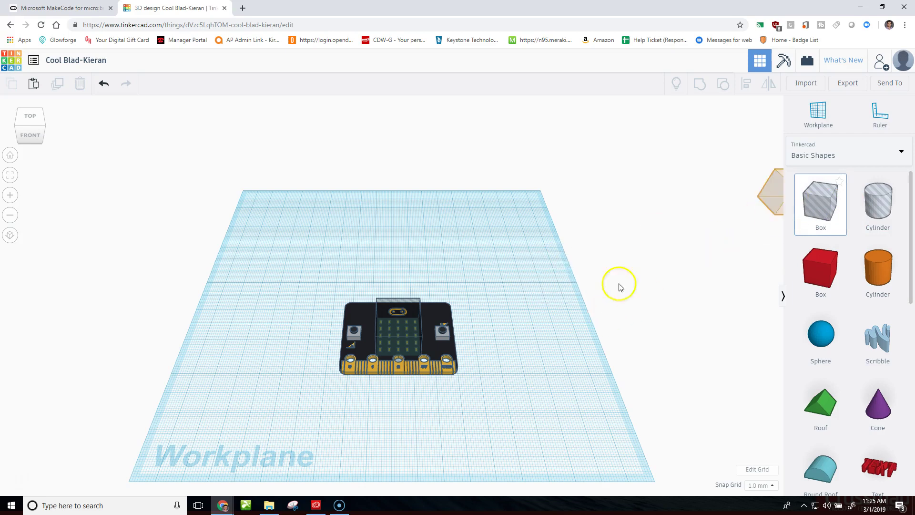
{"action": "left_click", "coordinate": [651, 241]}
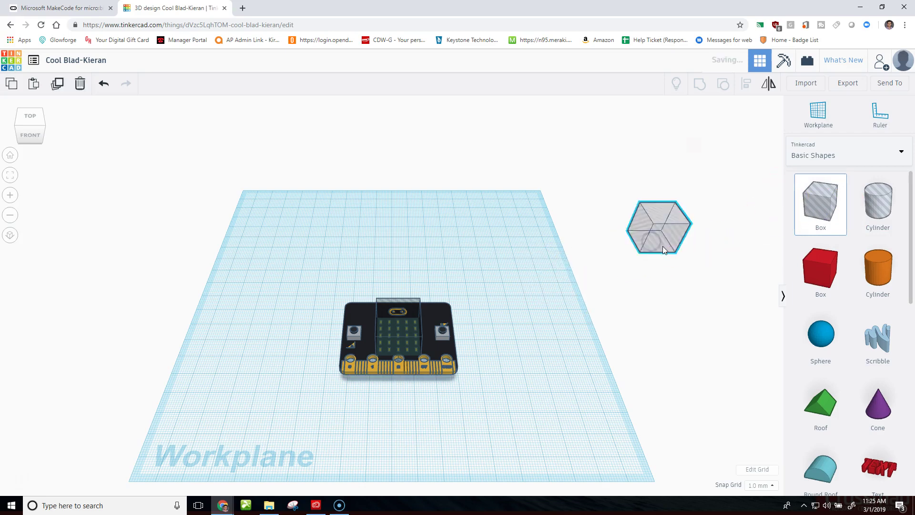
{"action": "key", "text": "Delete"}
Place a cylinder hole over the micro:bit's right-hand button and resize it to 12 by 16 mm
{"action": "left_click", "coordinate": [876, 199]}
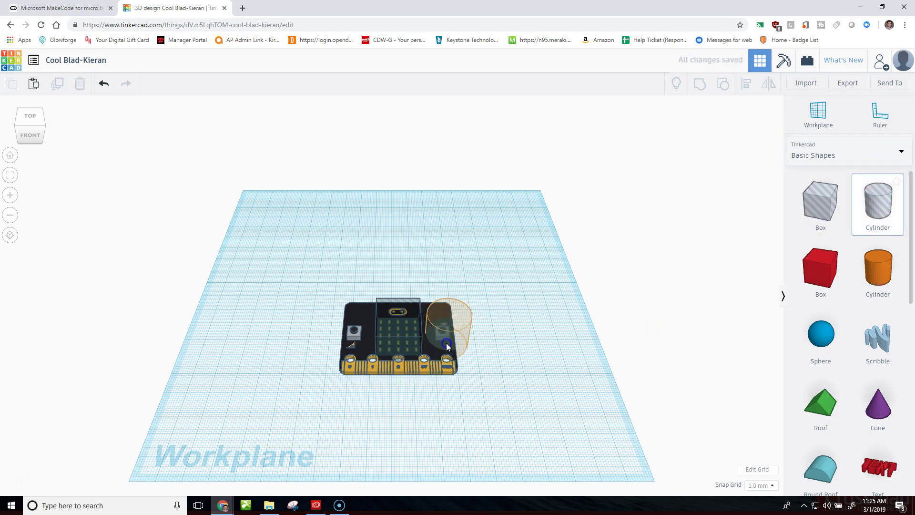
{"action": "left_click", "coordinate": [463, 342]}
{"action": "left_click_drag", "start_coordinate": [466, 352], "coordinate": [426, 335]}
{"action": "right_click_drag", "start_coordinate": [471, 364], "coordinate": [466, 385]}
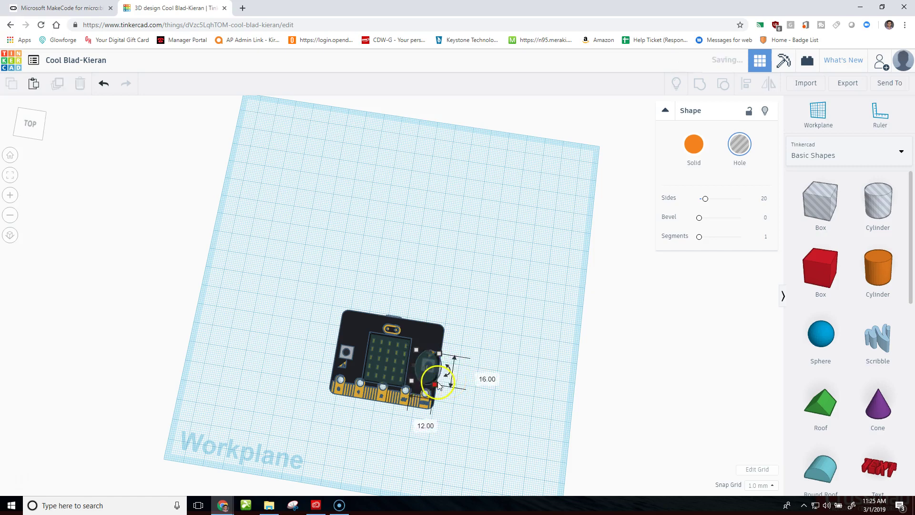
Duplicate the cylinder hole about 44 mm to the left, over the micro:bit's other button, and nudge it 1 mm further left
{"action": "left_click_drag", "start_coordinate": [426, 372], "coordinate": [348, 361]}
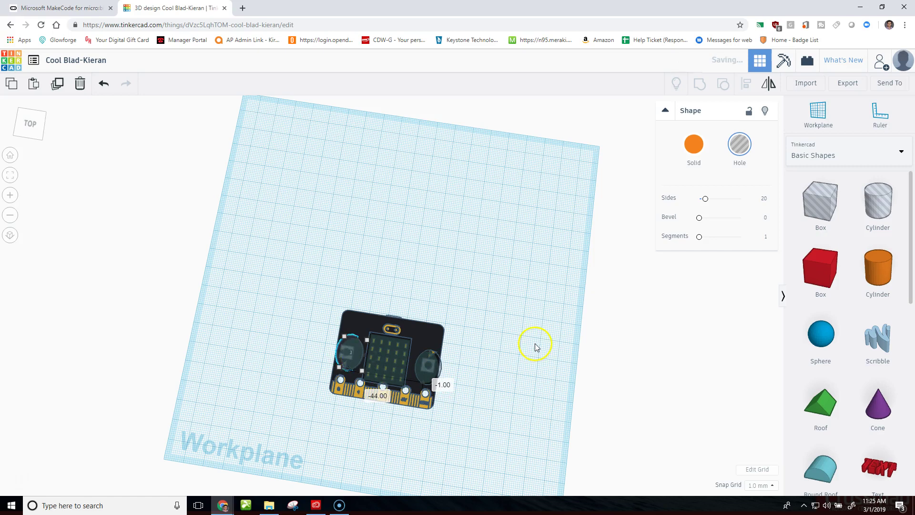
{"action": "left_click", "coordinate": [506, 345]}
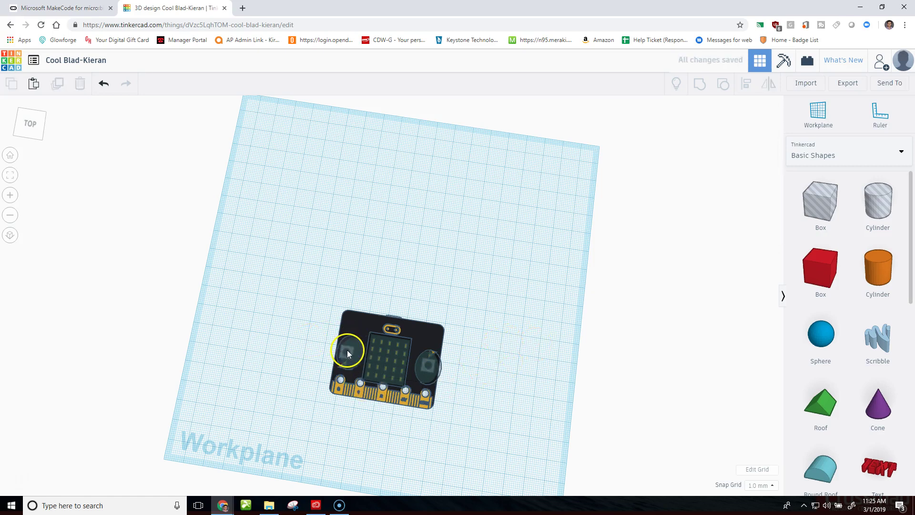
{"action": "left_click_drag", "start_coordinate": [348, 355], "coordinate": [350, 358]}
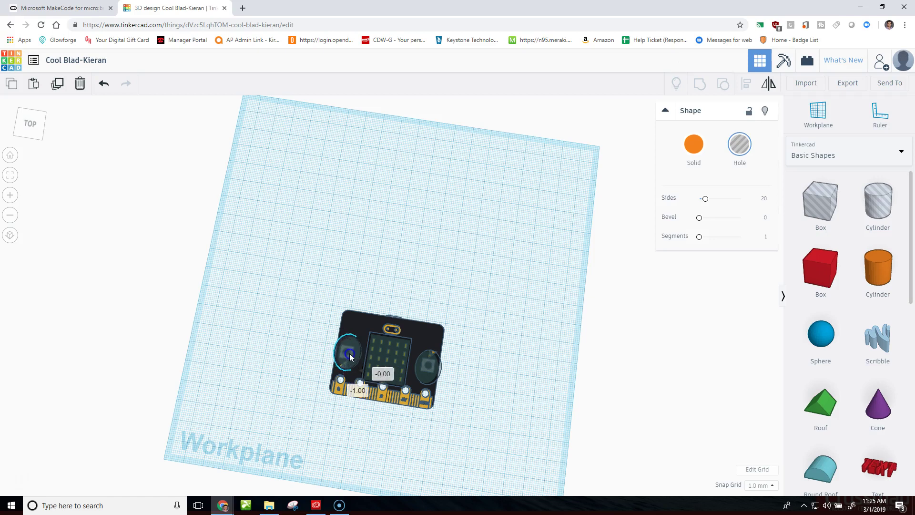
{"action": "left_click", "coordinate": [510, 356]}
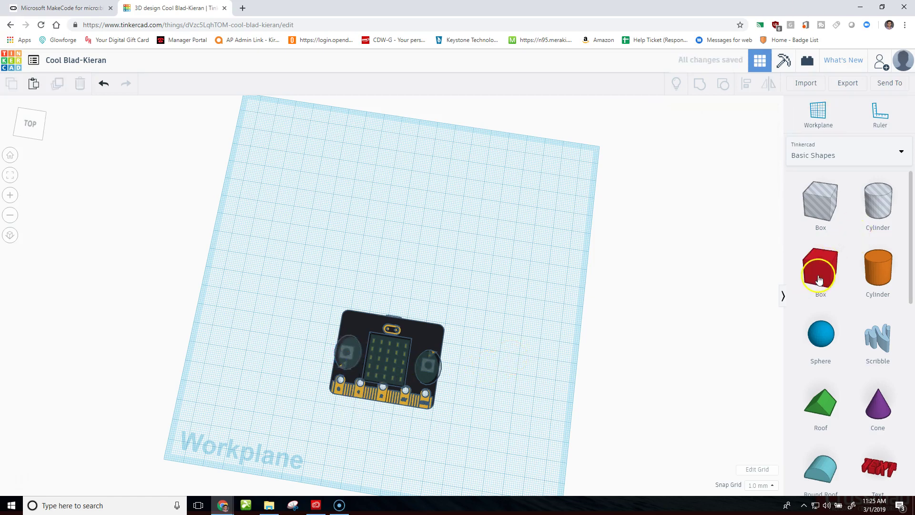
Add a solid box that covers the micro:bit and extends well behind it, and lower its height below the tops of the hole shapes
{"action": "left_click_drag", "start_coordinate": [818, 278], "coordinate": [438, 418]}
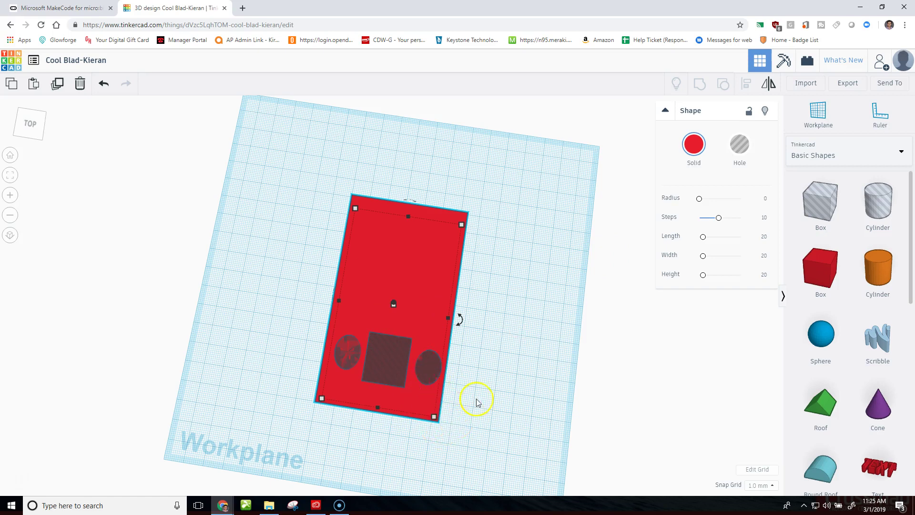
{"action": "right_click_drag", "start_coordinate": [477, 402], "coordinate": [408, 266]}
{"action": "left_click_drag", "start_coordinate": [385, 260], "coordinate": [380, 281]}
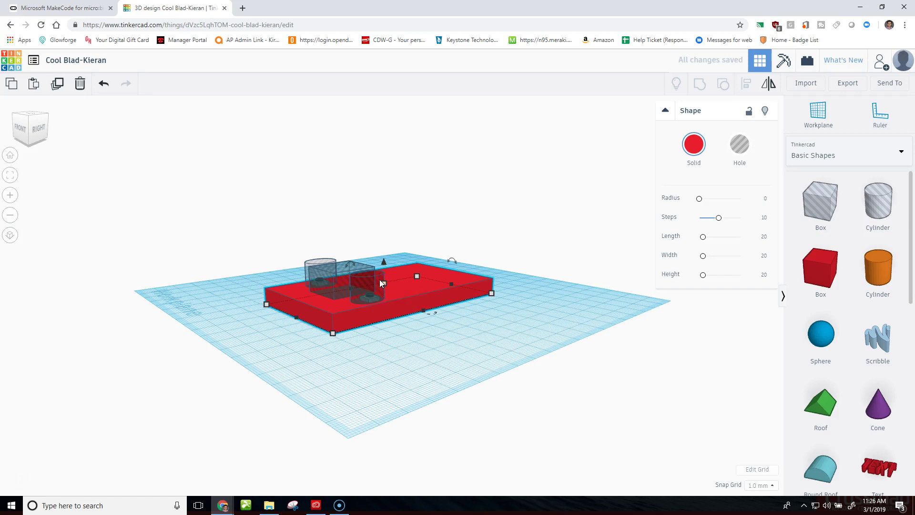
{"action": "left_click", "coordinate": [394, 394]}
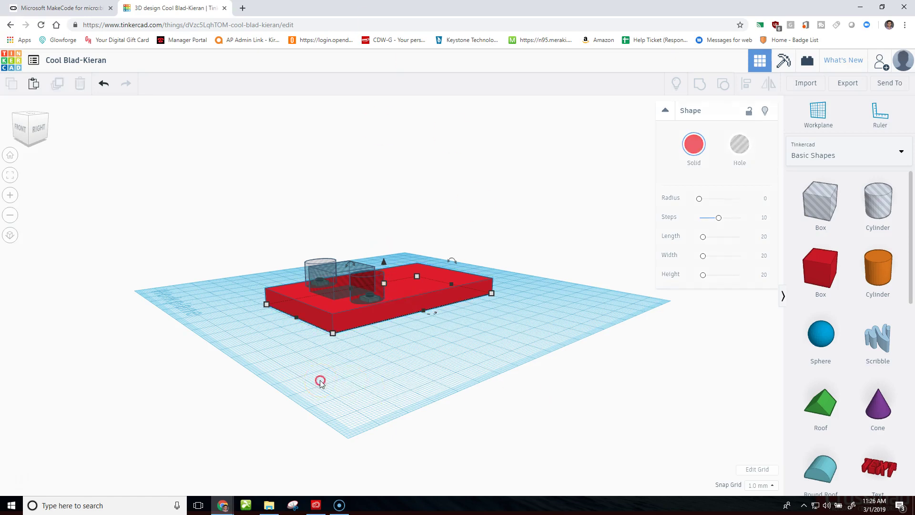
Place a Text shape on the empty upper part of the red box and reduce its size
{"action": "right_click_drag", "start_coordinate": [319, 380], "coordinate": [450, 466]}
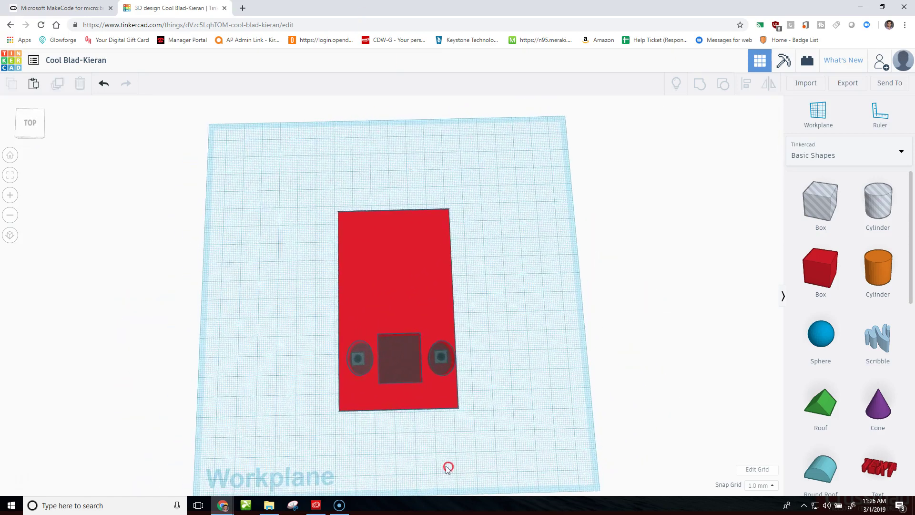
{"action": "left_click", "coordinate": [877, 156]}
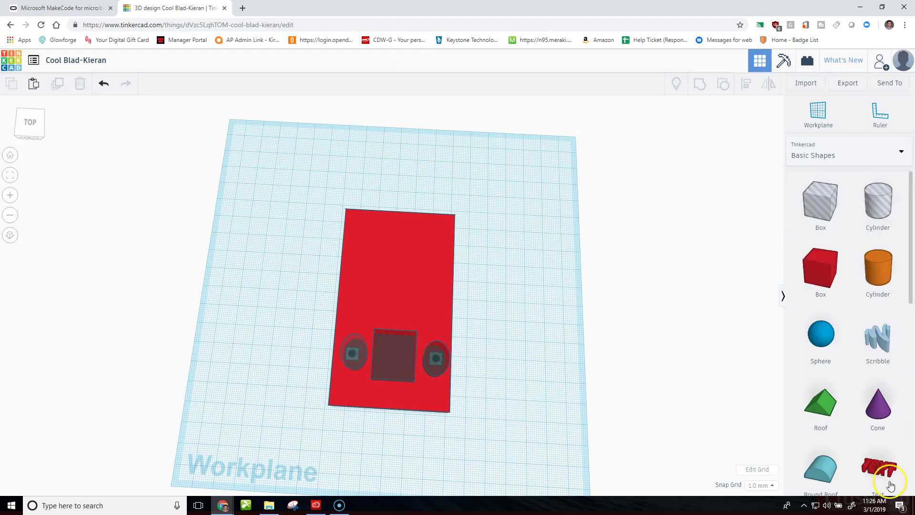
{"action": "left_click", "coordinate": [877, 469]}
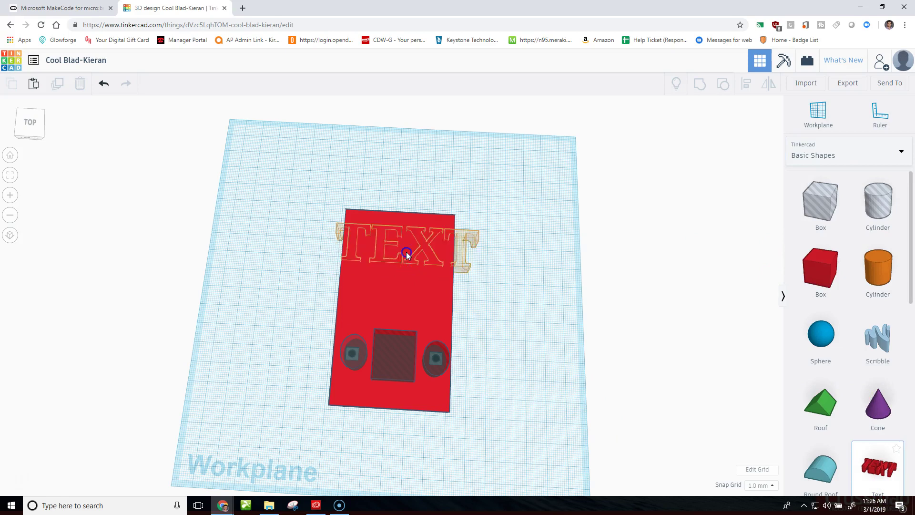
{"action": "left_click", "coordinate": [409, 249]}
{"action": "left_click_drag", "start_coordinate": [474, 272], "coordinate": [414, 251]}
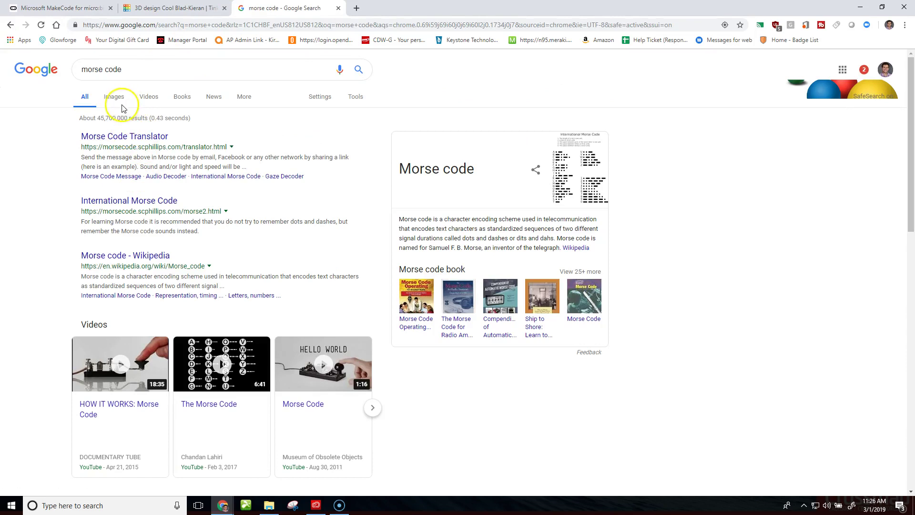
Check Morse code chart images, change the Text shape's wording to "A .-", and turn it into a hole
{"action": "left_click", "coordinate": [115, 96]}
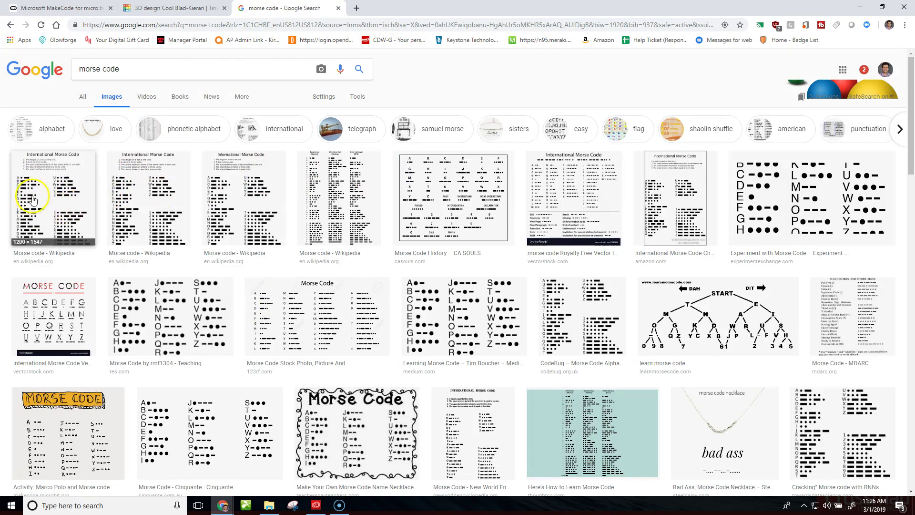
{"action": "left_click", "coordinate": [180, 9]}
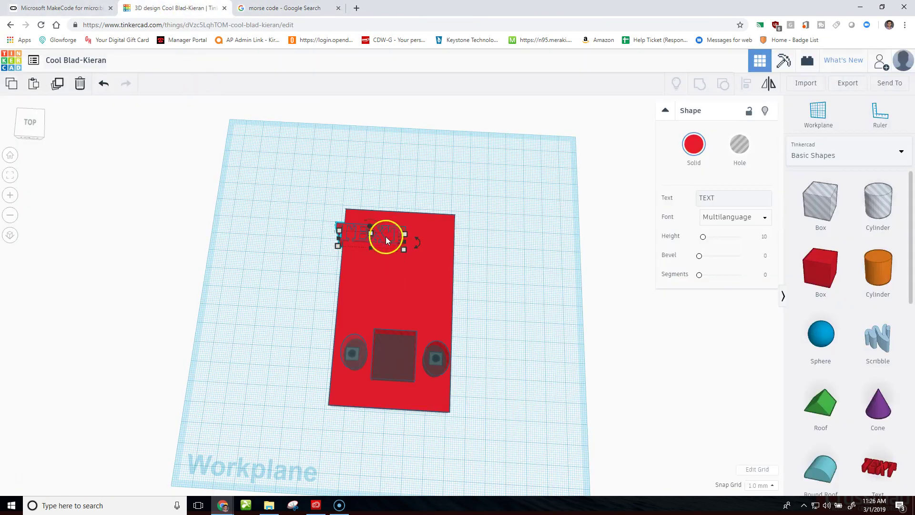
{"action": "left_click", "coordinate": [724, 198]}
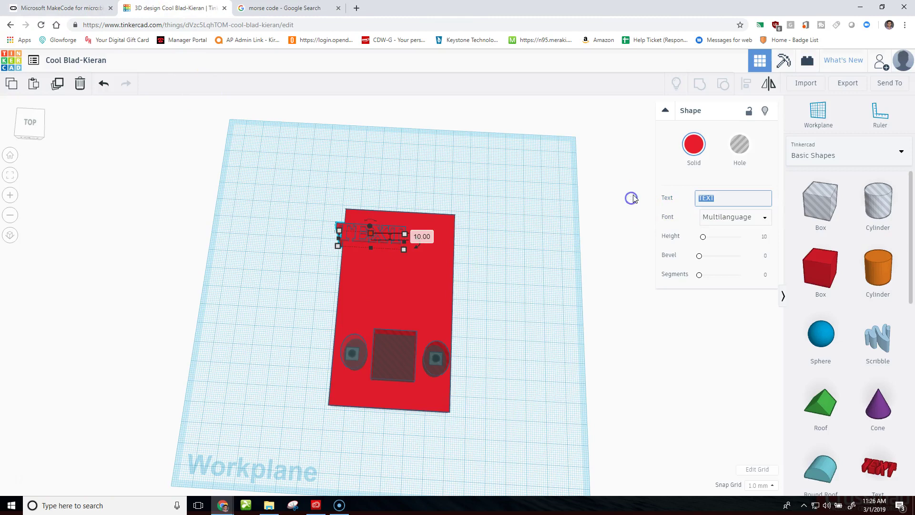
{"action": "type", "text": "A .-"}
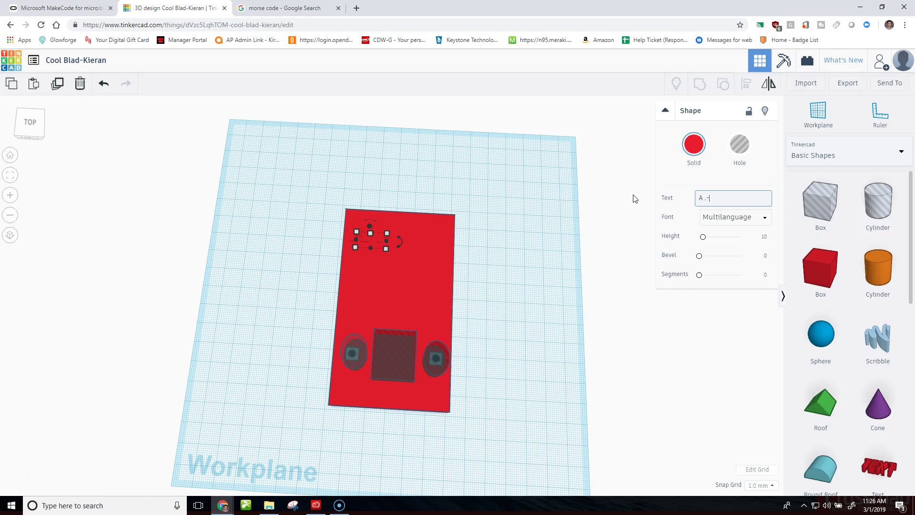
{"action": "left_click", "coordinate": [693, 144]}
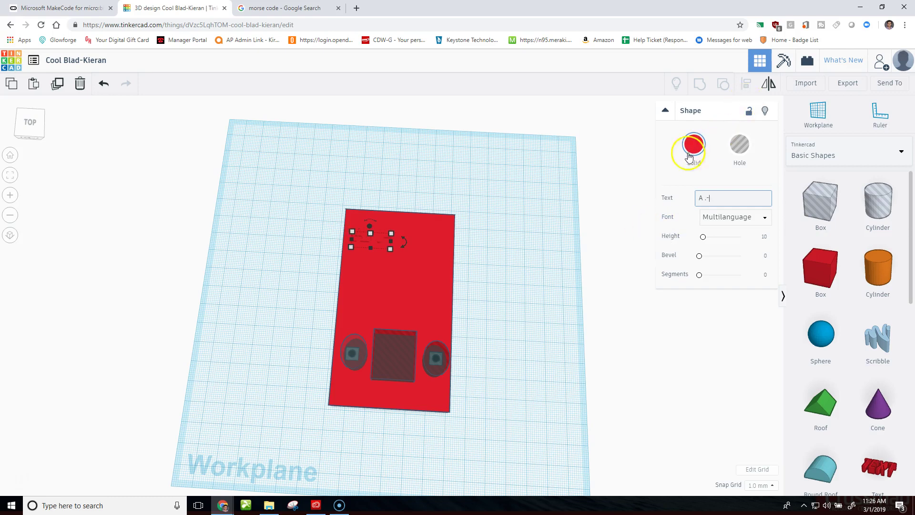
{"action": "left_click", "coordinate": [735, 146]}
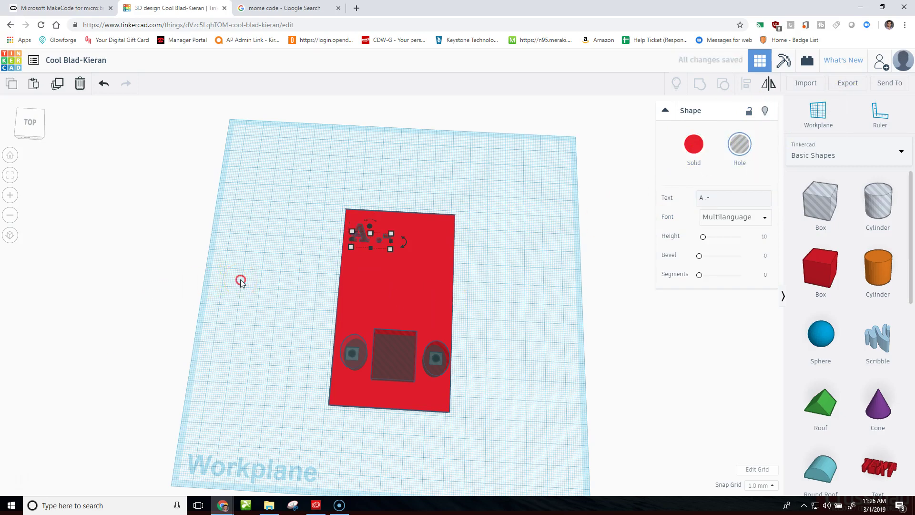
Move the text hole into the upper-left corner of the red box and shrink it to about 12 by 7 mm
{"action": "right_click_drag", "start_coordinate": [238, 279], "coordinate": [528, 224]}
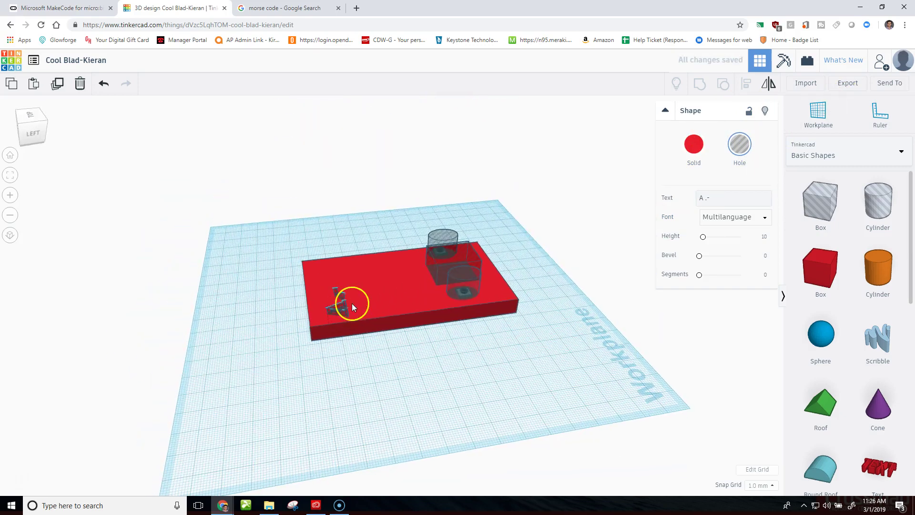
{"action": "left_click_drag", "start_coordinate": [339, 312], "coordinate": [325, 316]}
{"action": "left_click", "coordinate": [363, 388]}
{"action": "right_click_drag", "start_coordinate": [363, 388], "coordinate": [333, 214]}
{"action": "left_click", "coordinate": [338, 233]}
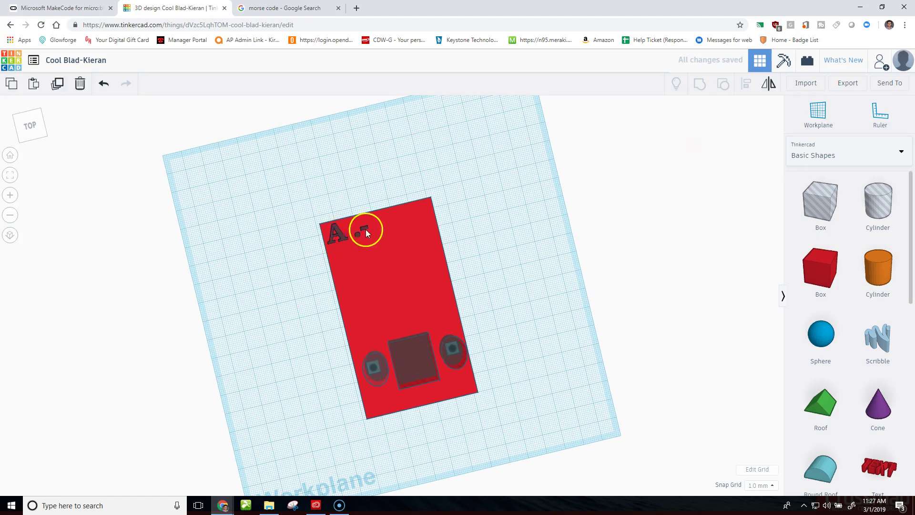
{"action": "mouse_move", "coordinate": [370, 236]}
{"action": "left_mouse_down"}
{"action": "mouse_move", "coordinate": [354, 242]}
{"action": "mouse_move", "coordinate": [352, 233]}
{"action": "left_mouse_up"}
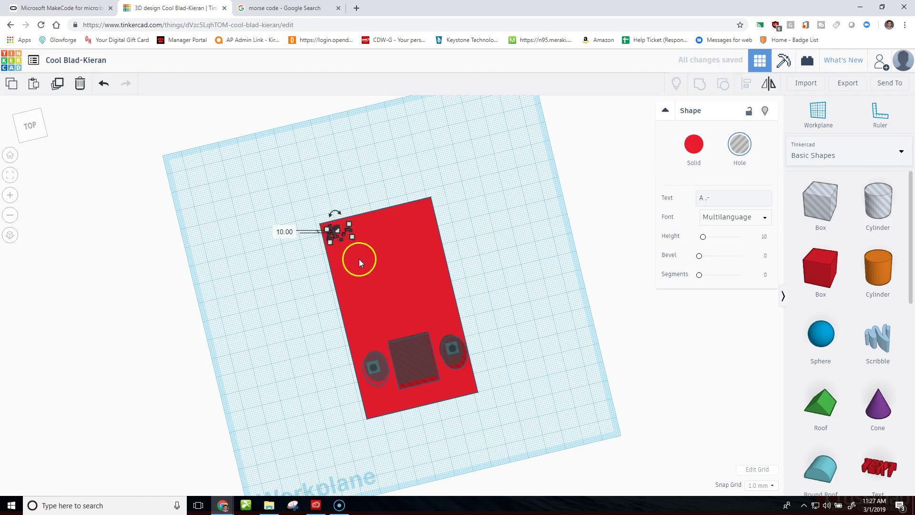
{"action": "key", "text": "ctrl+v"}
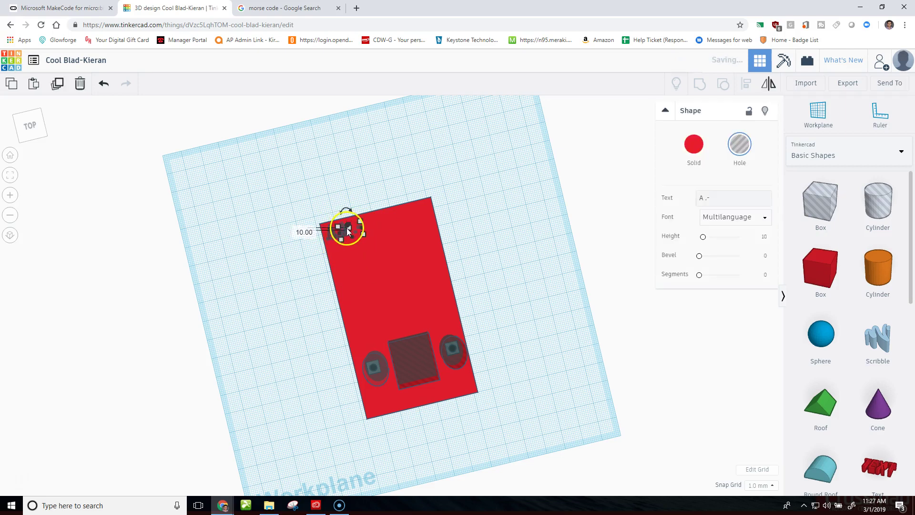
{"action": "left_click_drag", "start_coordinate": [346, 231], "coordinate": [345, 247]}
{"action": "left_click", "coordinate": [372, 268]}
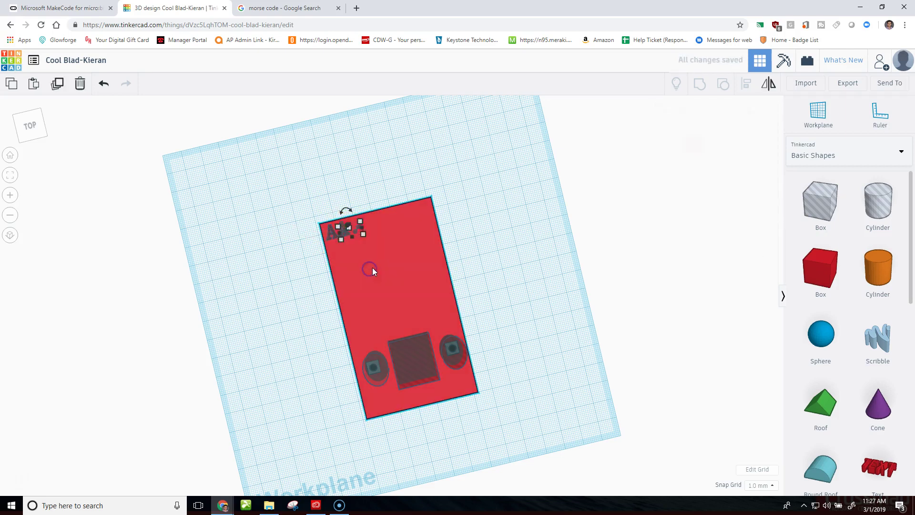
{"action": "key", "text": "ctrl+z"}
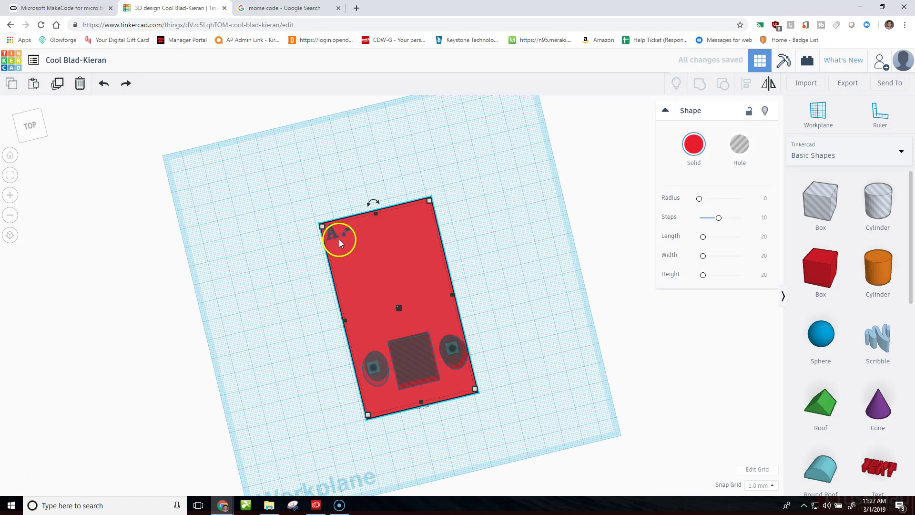
Paste a copy of the "A .-" text hole directly below the original and consult the Morse code chart images again
{"action": "key", "text": "ctrl+v"}
{"action": "left_click_drag", "start_coordinate": [447, 294], "coordinate": [333, 248]}
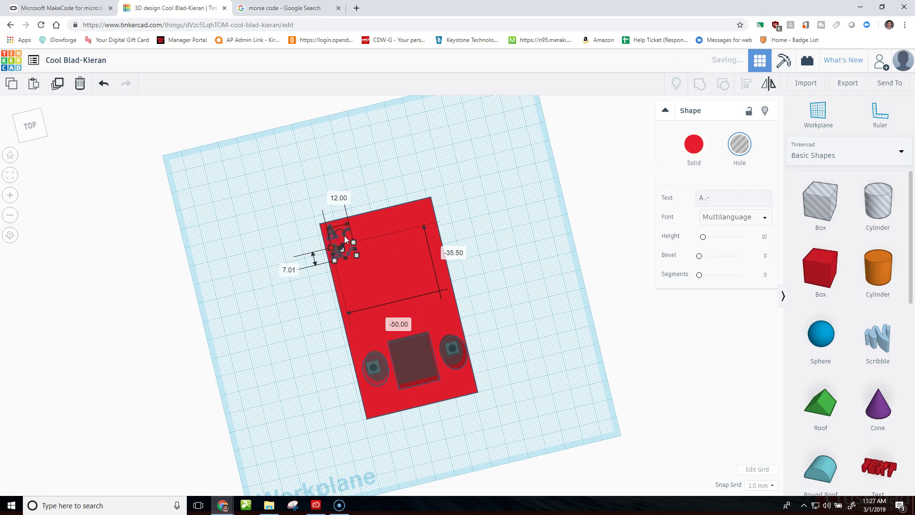
{"action": "left_click", "coordinate": [352, 234]}
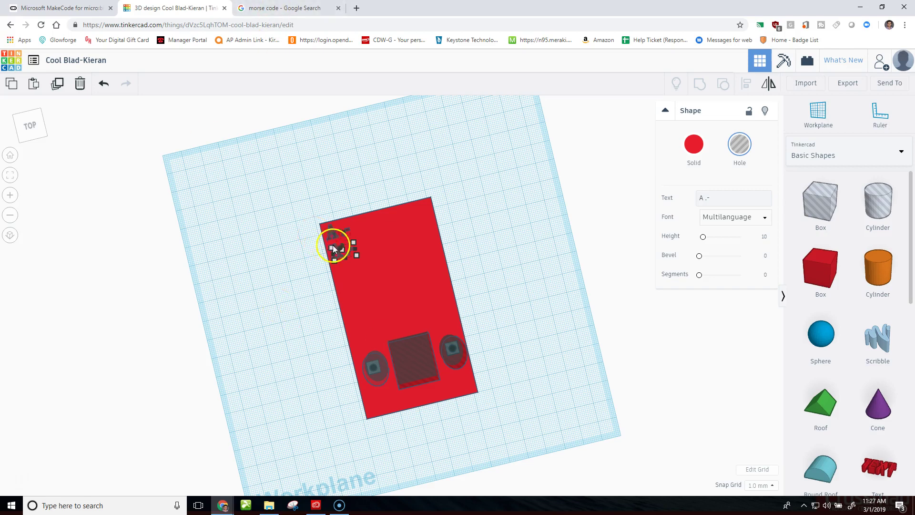
{"action": "left_click", "coordinate": [277, 9]}
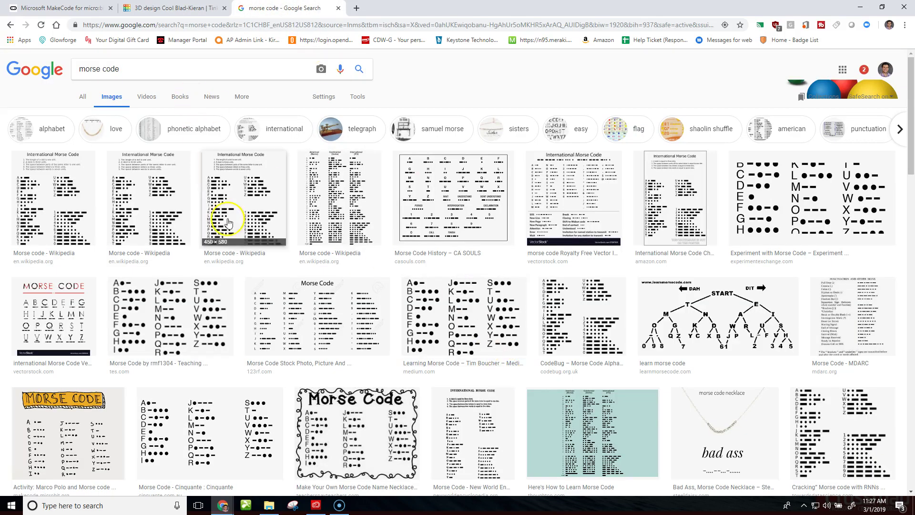
{"action": "left_click", "coordinate": [260, 220]}
{"action": "left_click", "coordinate": [157, 8]}
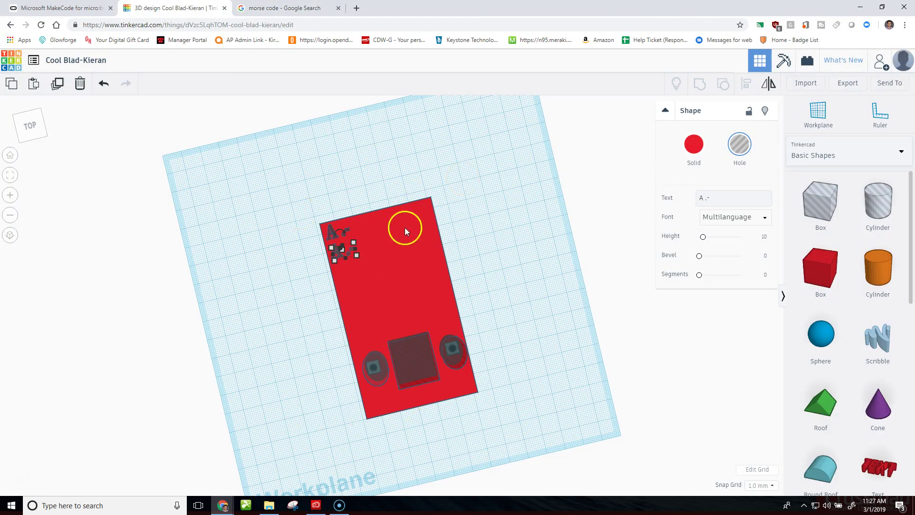
Widen the red box to 96 mm by extending its right side, and stretch its left side further outward
{"action": "left_click", "coordinate": [453, 296]}
{"action": "left_click_drag", "start_coordinate": [453, 296], "coordinate": [525, 284]}
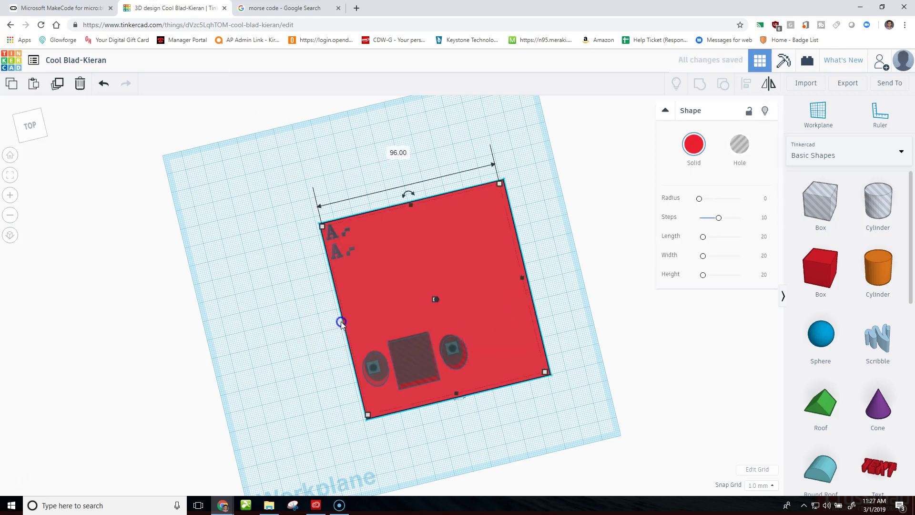
{"action": "left_click_drag", "start_coordinate": [341, 321], "coordinate": [290, 324]}
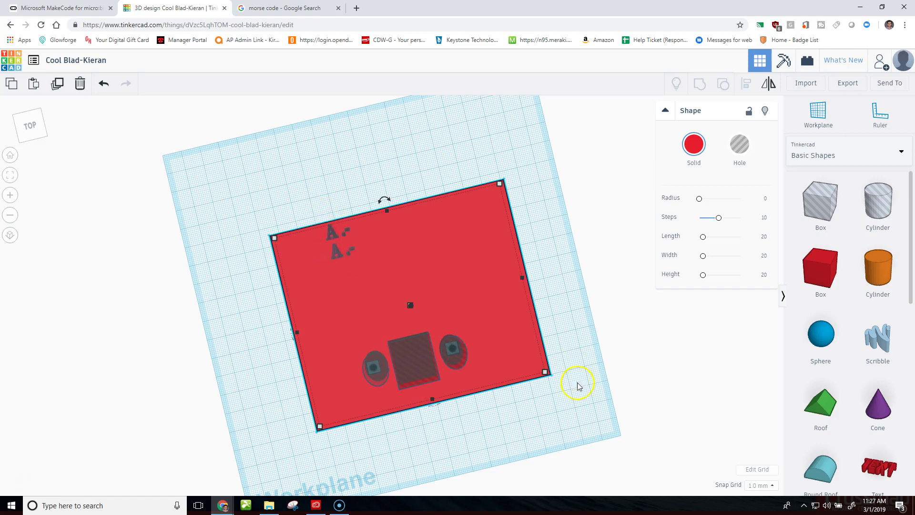
Export only the selected red box as an SVG file for laser cutting
{"action": "right_click_drag", "start_coordinate": [531, 410], "coordinate": [394, 286]}
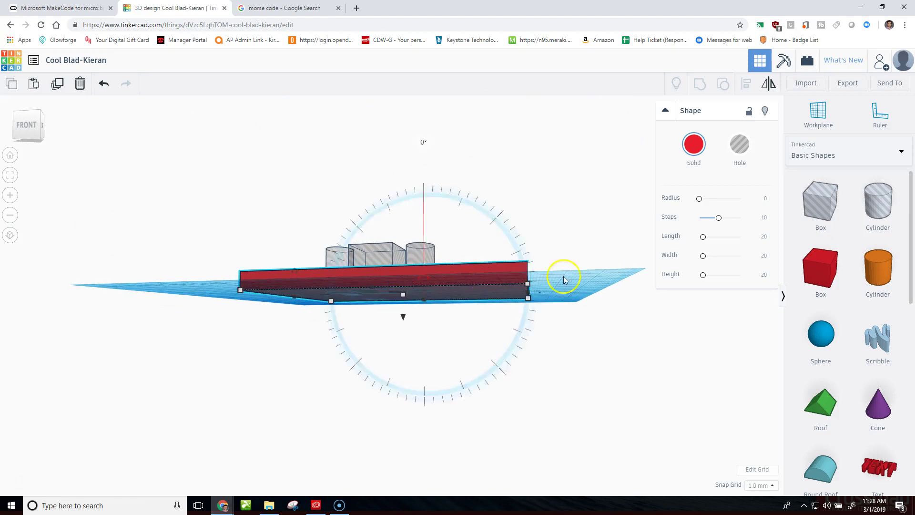
{"action": "right_click_drag", "start_coordinate": [562, 276], "coordinate": [493, 342]}
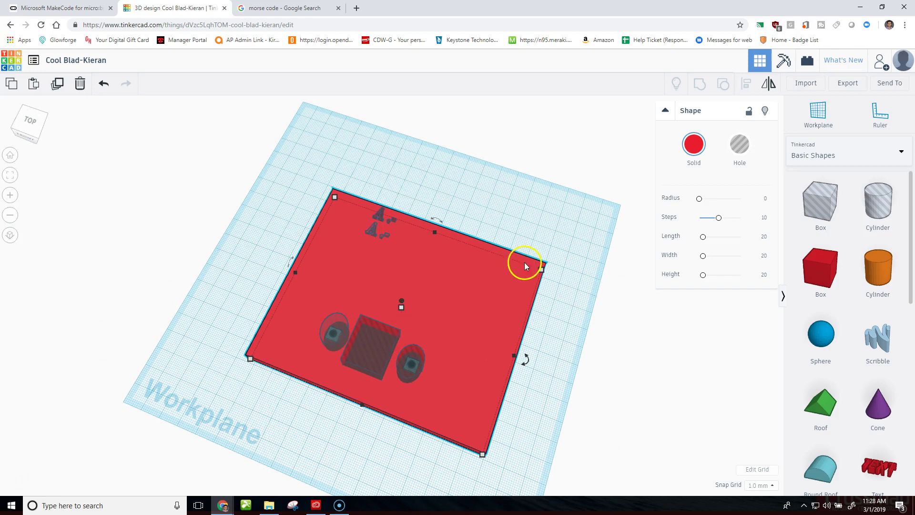
{"action": "left_click", "coordinate": [847, 85]}
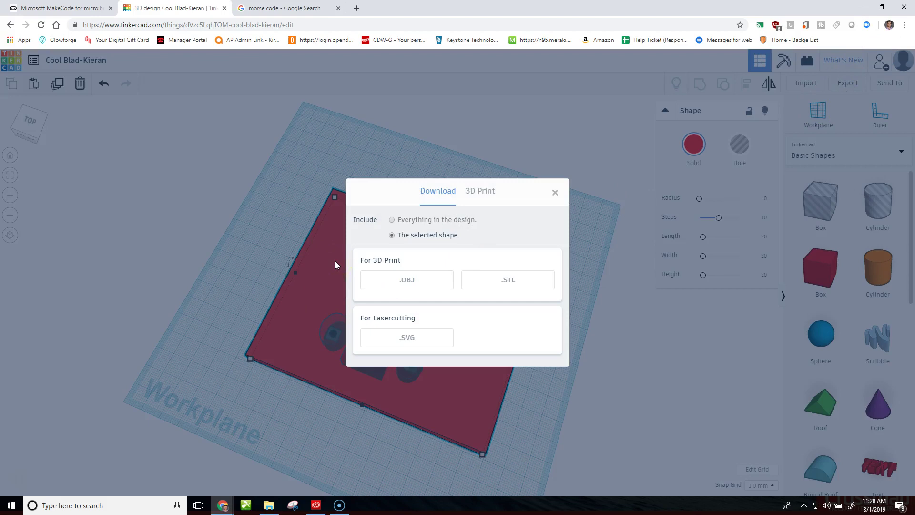
{"action": "left_click", "coordinate": [396, 343]}
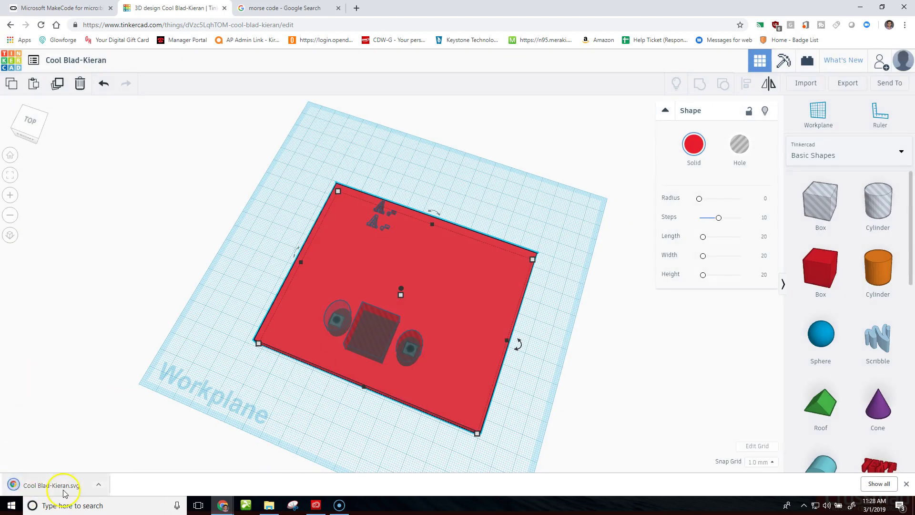